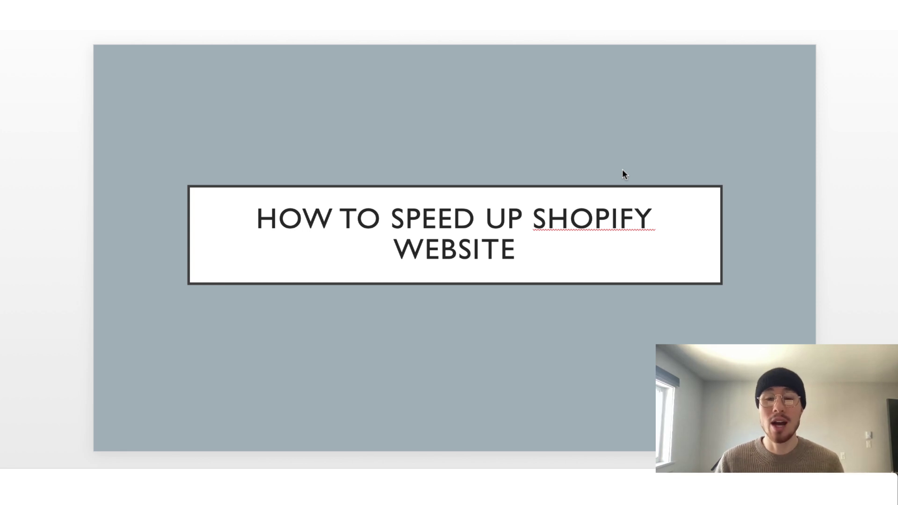
- Advance from the speed-up title slide to the bounce-rate by page load time statistics slide
key("Down")
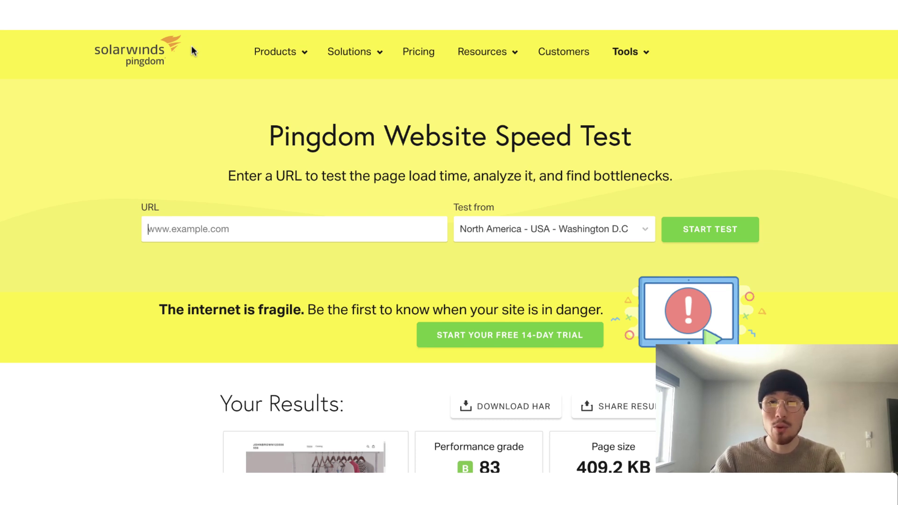
- Run a Pingdom speed test of the pasted Shopify store homepage URL from Washington D.C
left_click(218, 237)
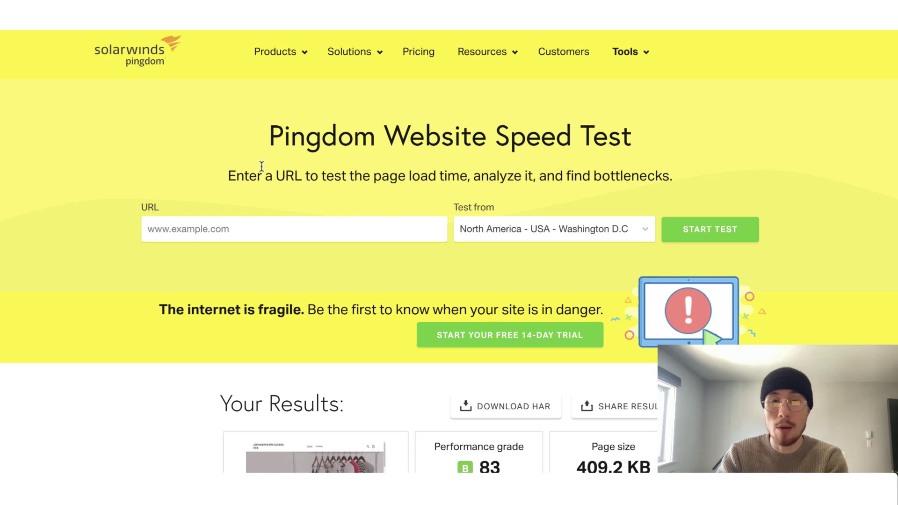
type("https://johnbrown123556556.myshopify.com/?")
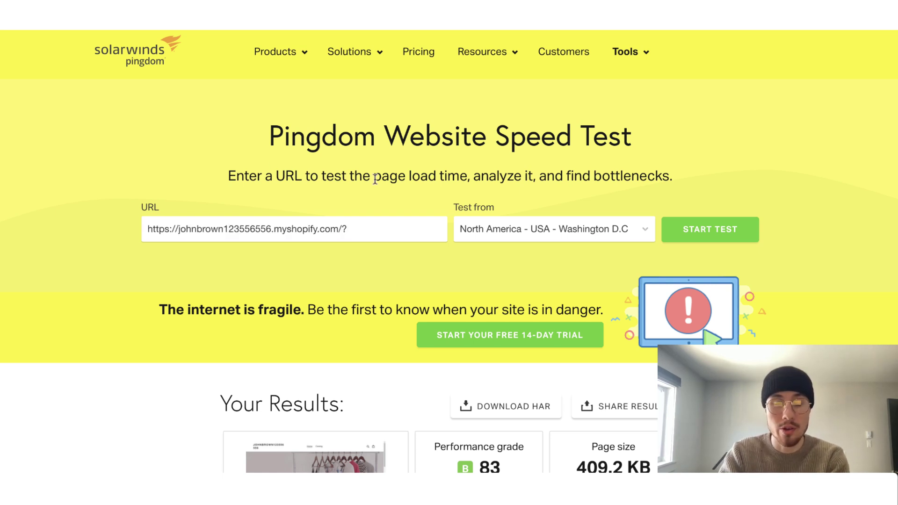
left_click(732, 228)
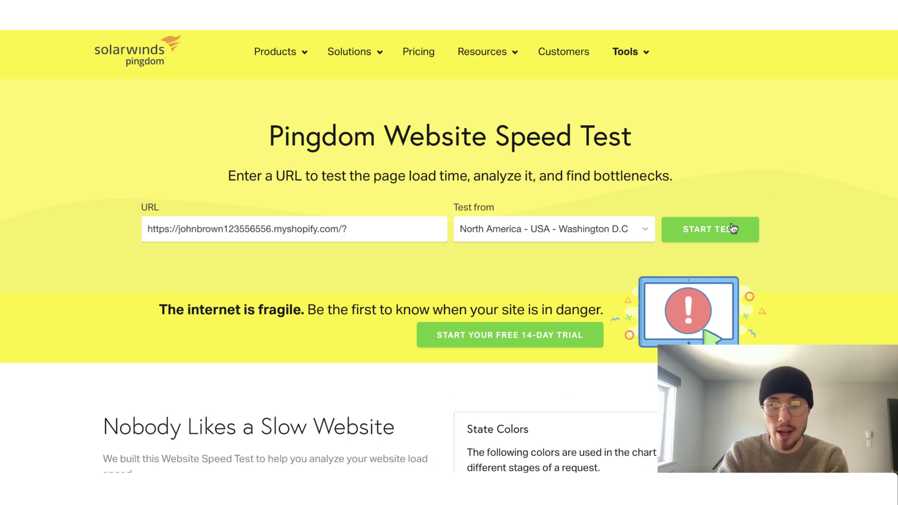
- Submit the store homepage URL to GTmetrix for analysis, then return to the finished Pingdom results
key("ctrl+Tab")
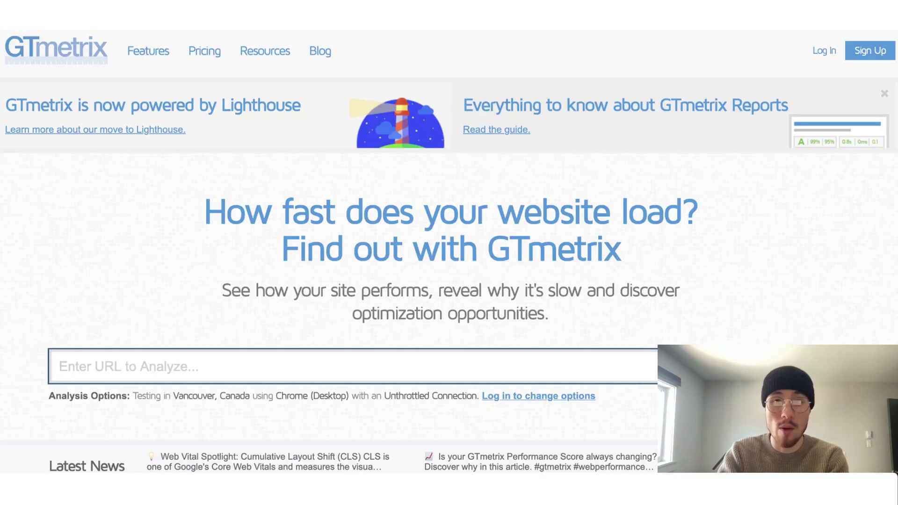
type("https://johnbrown123556556.myshopify.com/?")
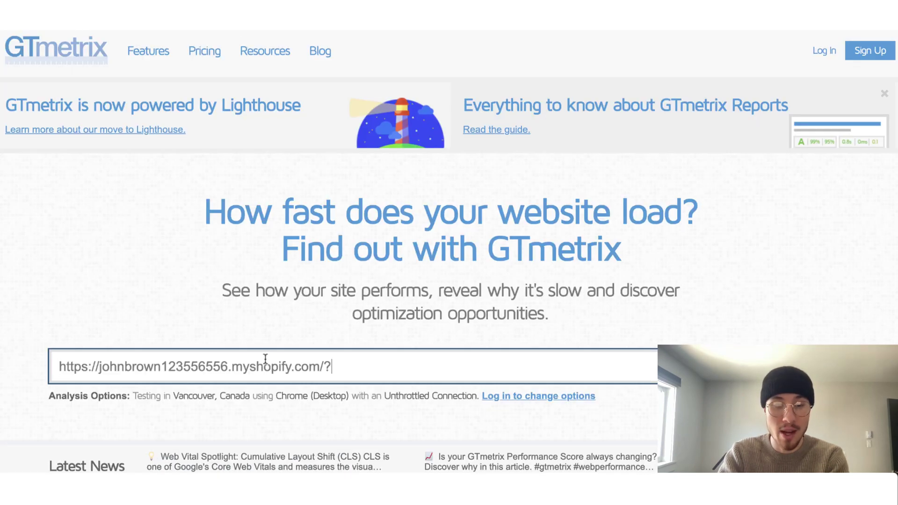
key("Return")
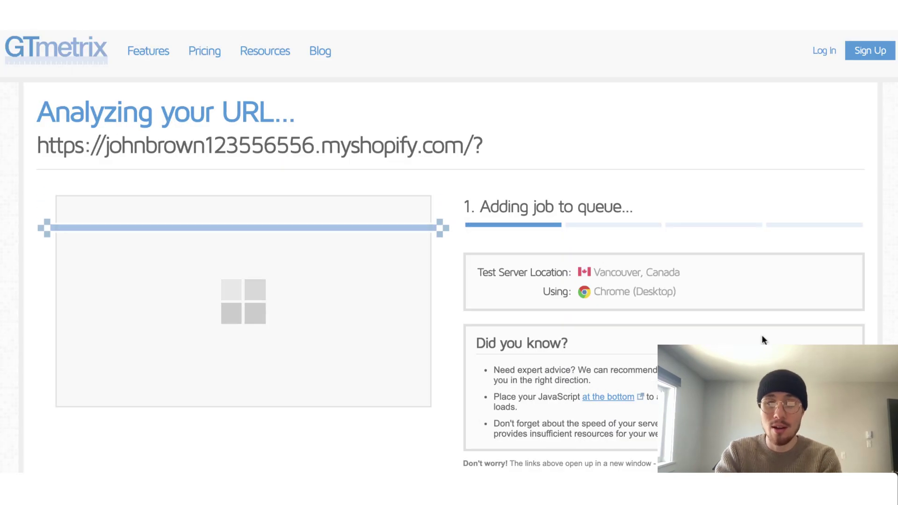
key("ctrl+shift+Tab")
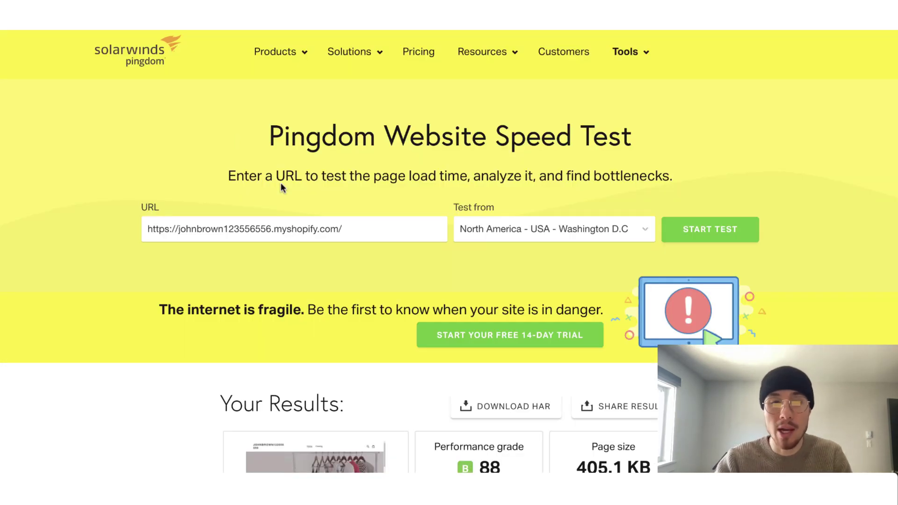
- Review Pingdom's B 88 grade, 1.23 s load time and the 20-request file waterfall
scroll(281, 184, "down", 3)
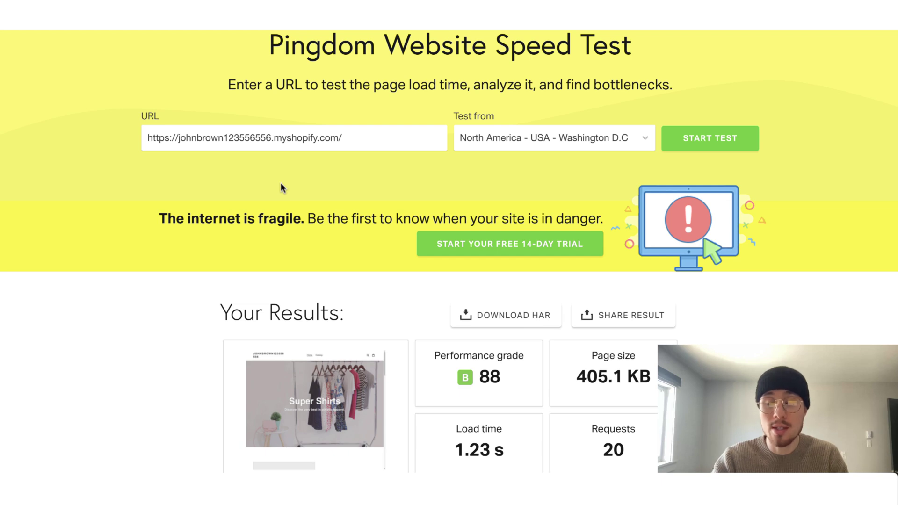
scroll(290, 206, "down", 1)
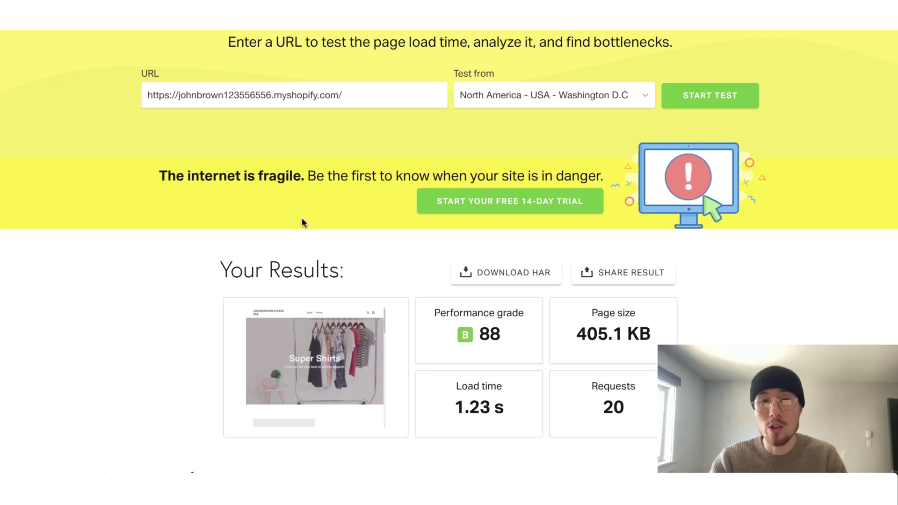
scroll(302, 220, "down", 20)
scroll(302, 218, "down", 9)
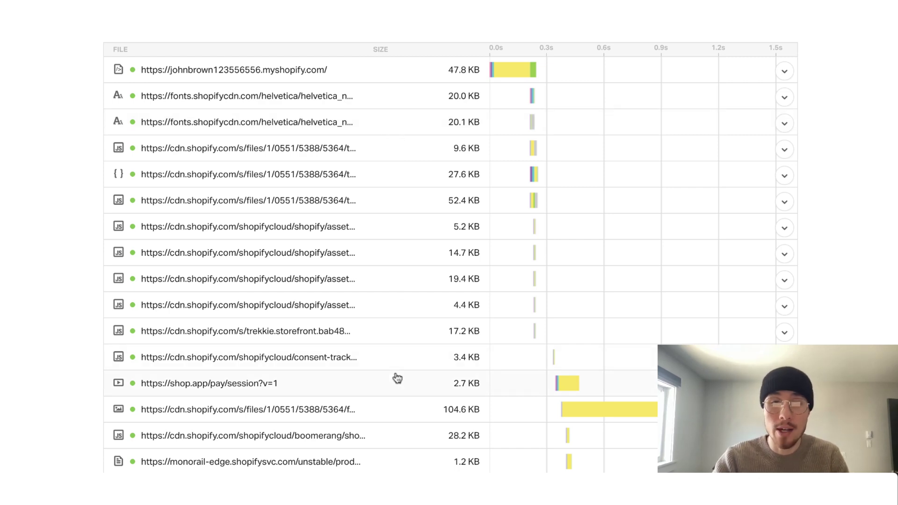
scroll(397, 378, "up", 20)
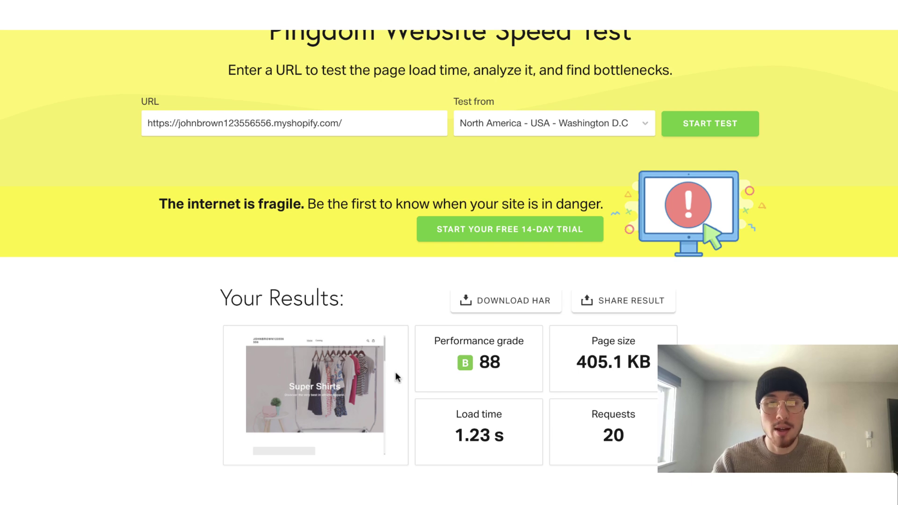
scroll(395, 371, "down", 20)
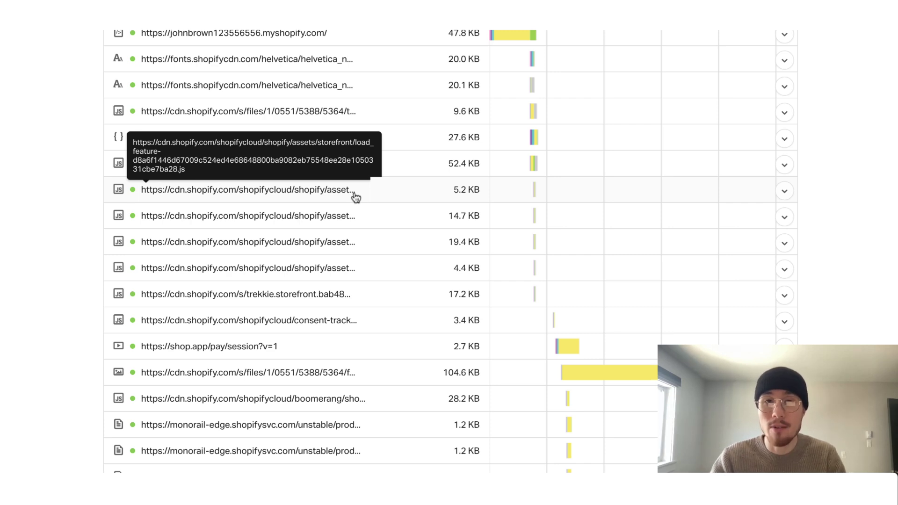
scroll(356, 196, "down", 4)
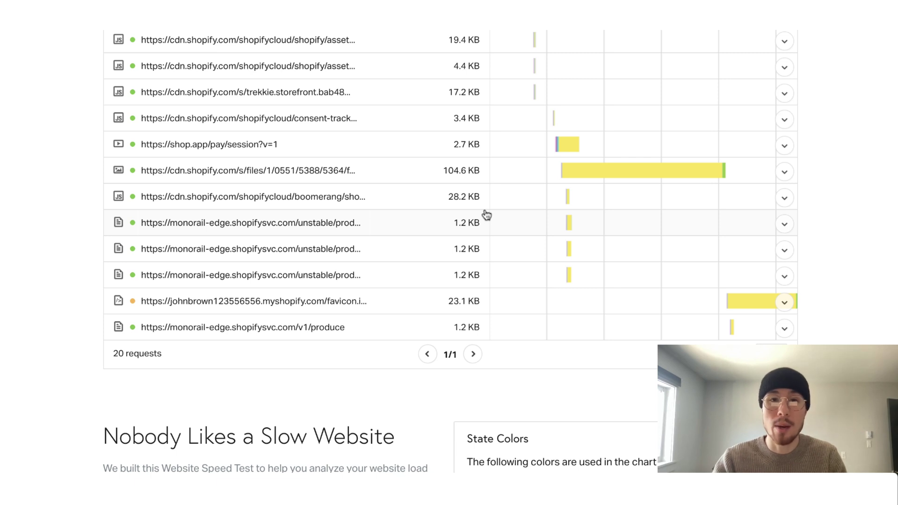
scroll(487, 214, "up", 2)
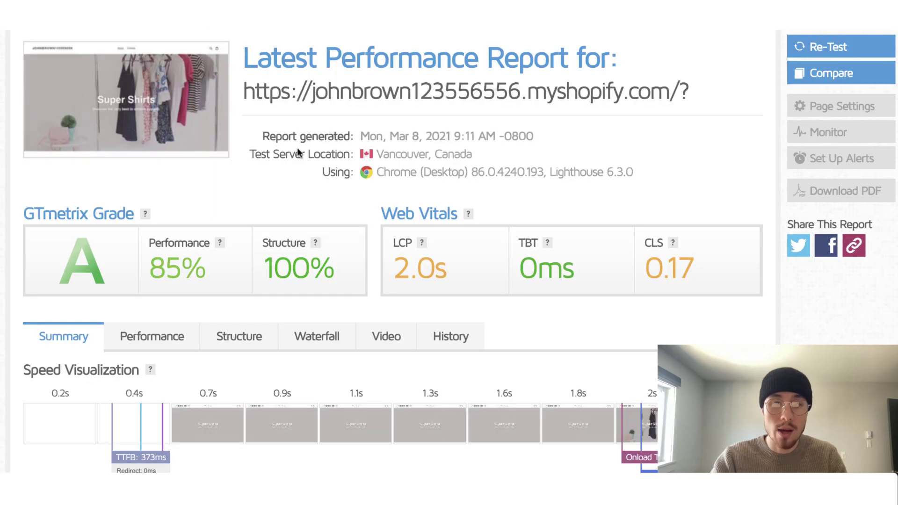
- Review the GTmetrix grade A report's top issues and its Waterfall chart of requests
scroll(298, 152, "down", 1)
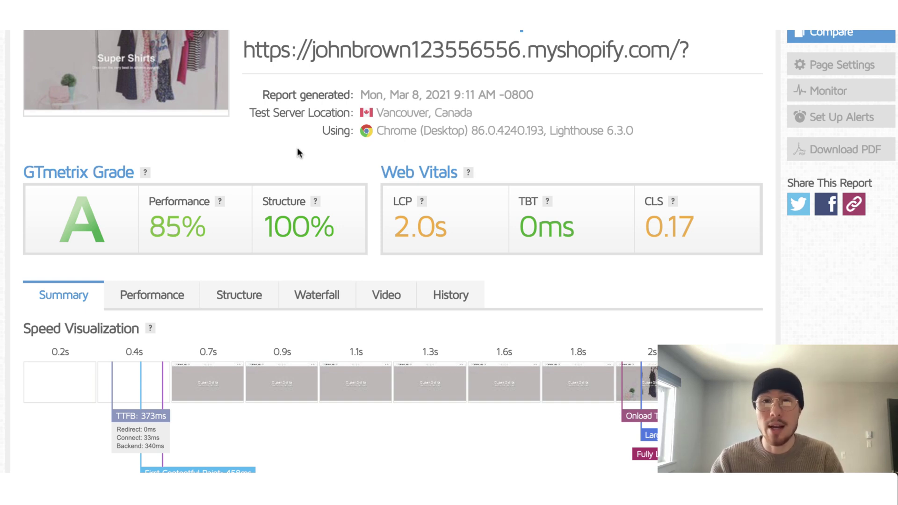
scroll(298, 149, "down", 2)
scroll(298, 149, "down", 8)
scroll(299, 153, "down", 2)
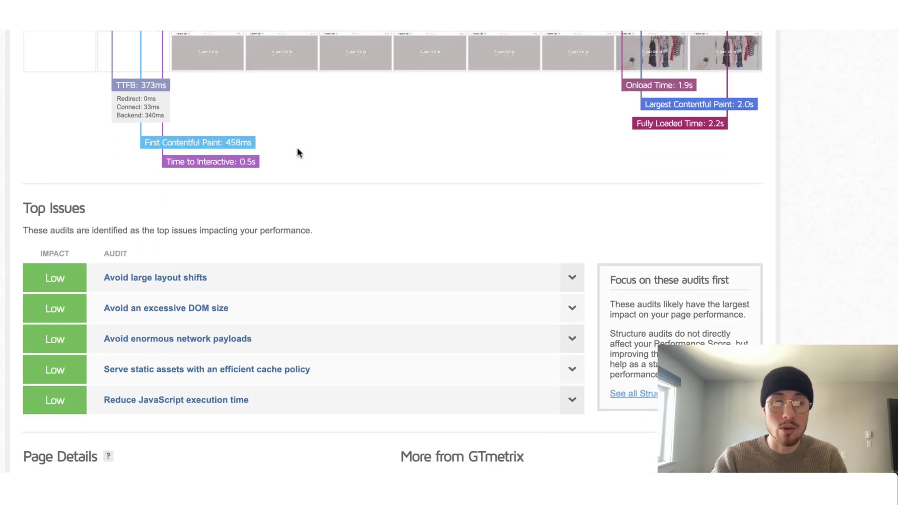
scroll(298, 152, "up", 5)
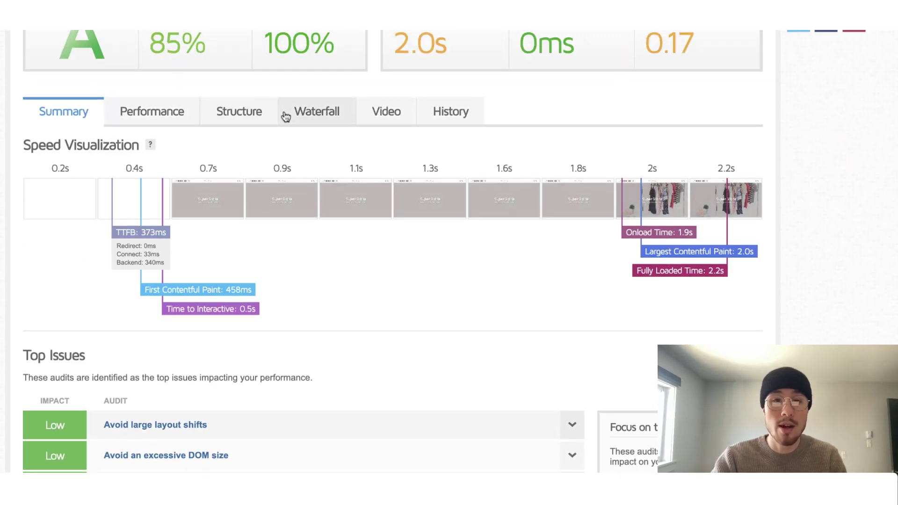
left_click(287, 112)
scroll(347, 377, "down", 8)
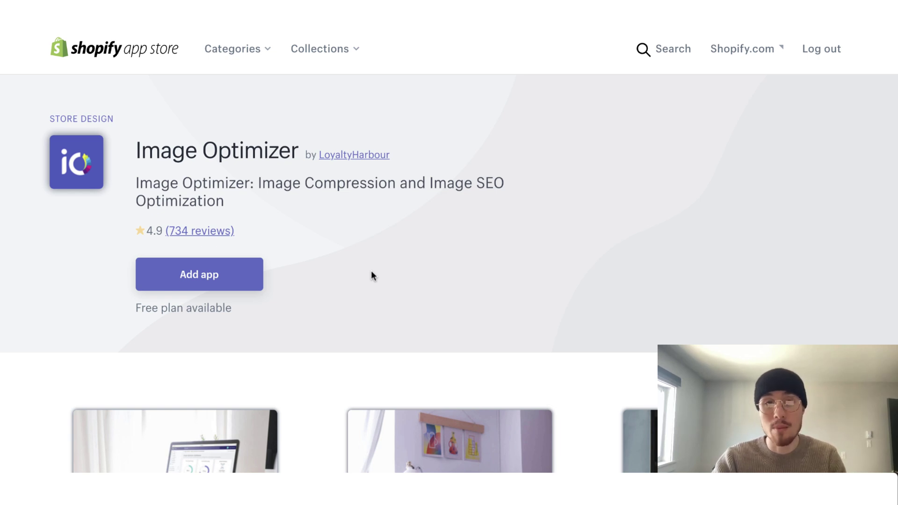
- Scroll down the Image Optimizer listing to present the image compression app
scroll(371, 270, "down", 7)
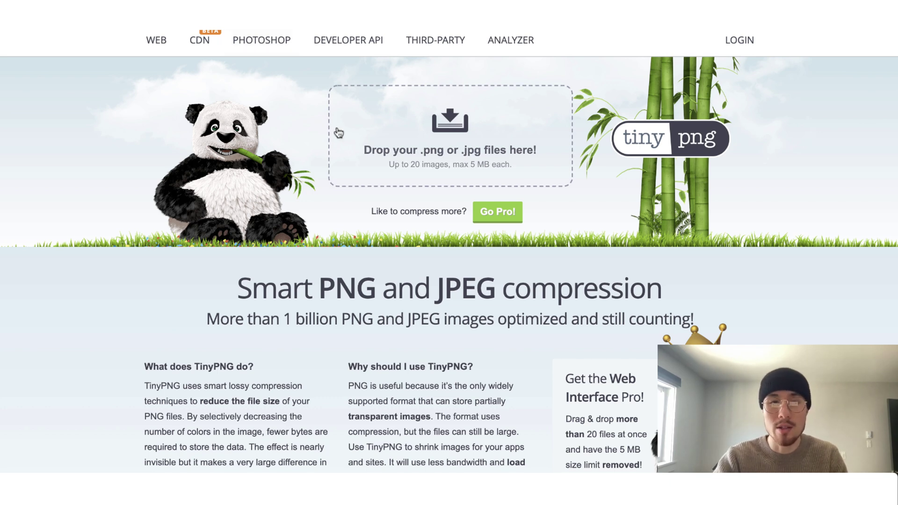
- Upload the Screen Shot PNG to TinyPNG, compressing it from 706 KB to 178.2 KB (75% saving)
scroll(339, 133, "down", 3)
scroll(338, 132, "up", 3)
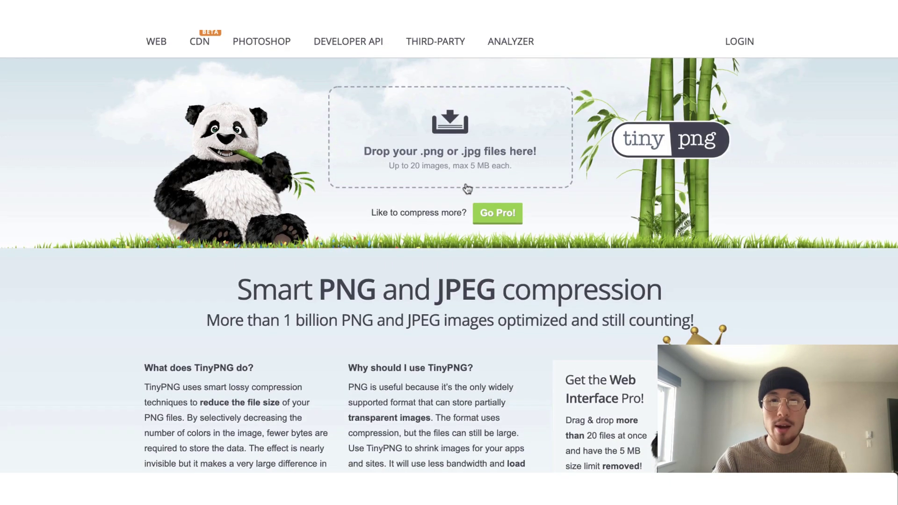
left_click(472, 141)
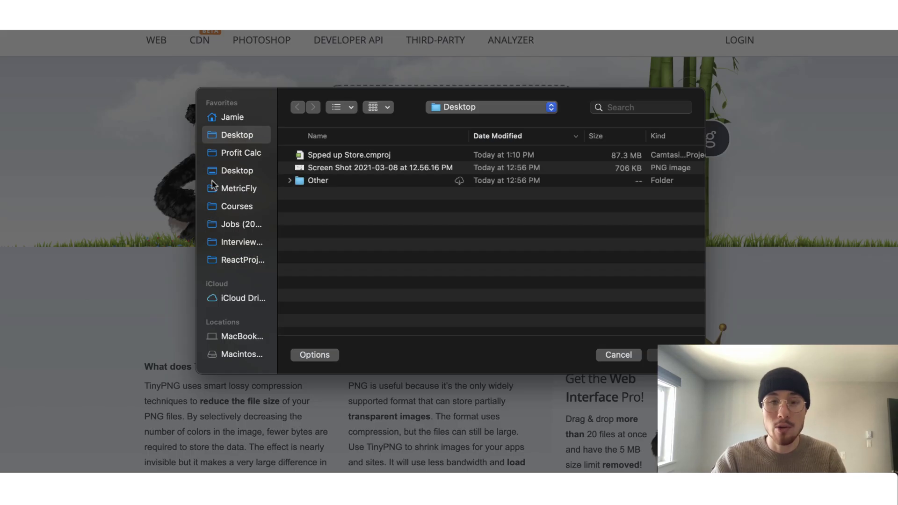
left_click(311, 168)
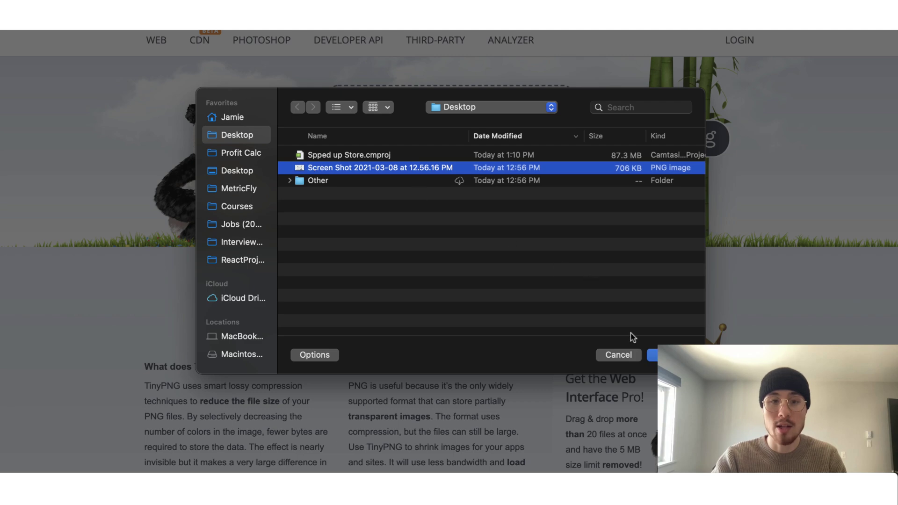
left_click(667, 354)
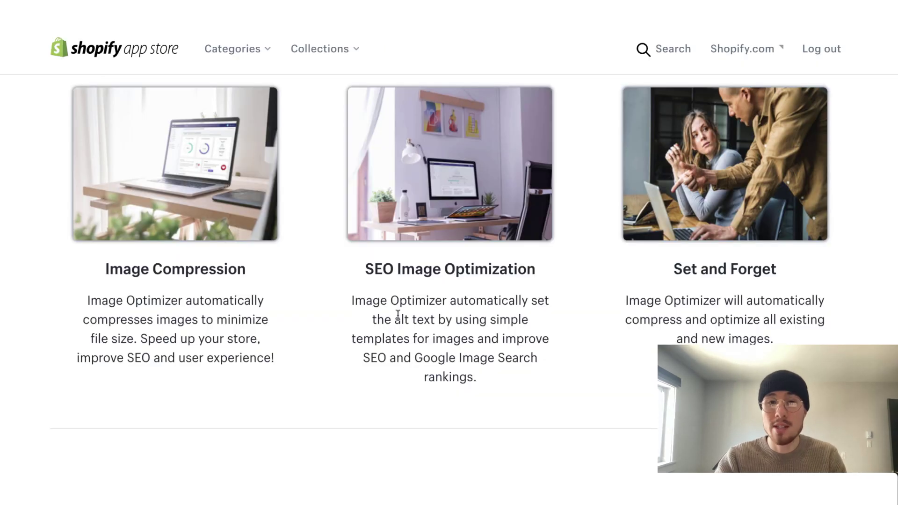
- Scroll the Image Optimizer listing through its description, gallery and pricing tiers, then back to the top
scroll(398, 315, "up", 10)
scroll(398, 314, "down", 1)
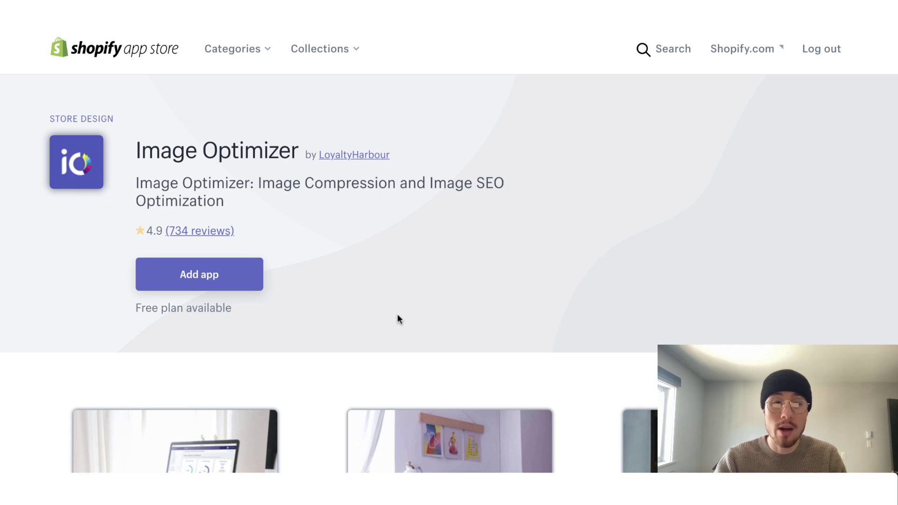
scroll(398, 317, "down", 15)
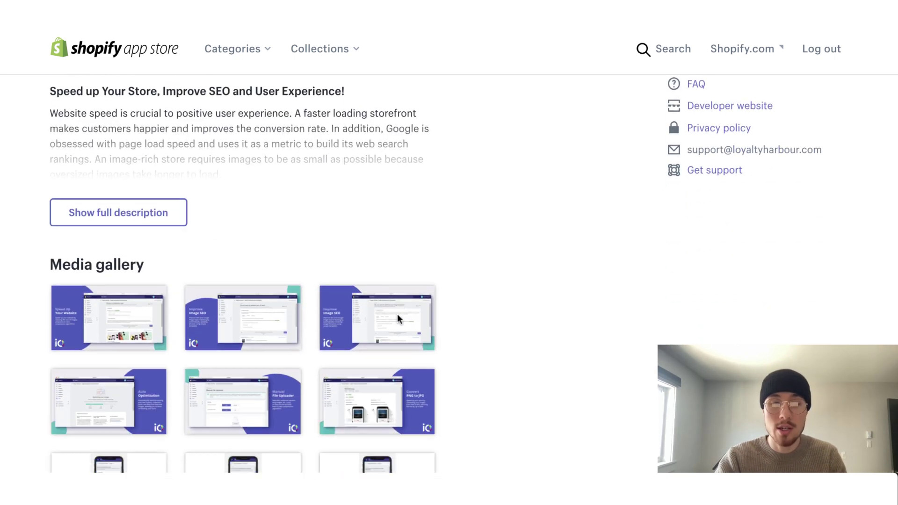
scroll(398, 318, "down", 10)
scroll(398, 317, "up", 2)
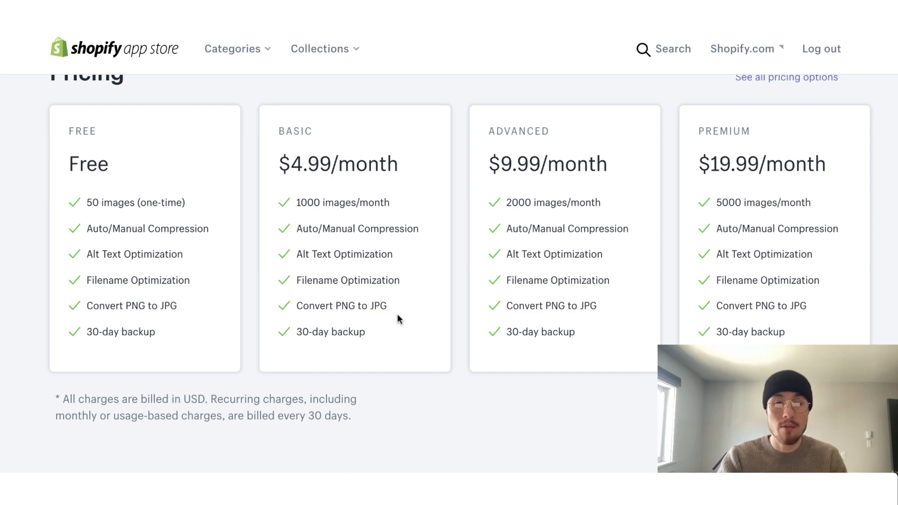
scroll(398, 318, "down", 8)
scroll(398, 319, "up", 15)
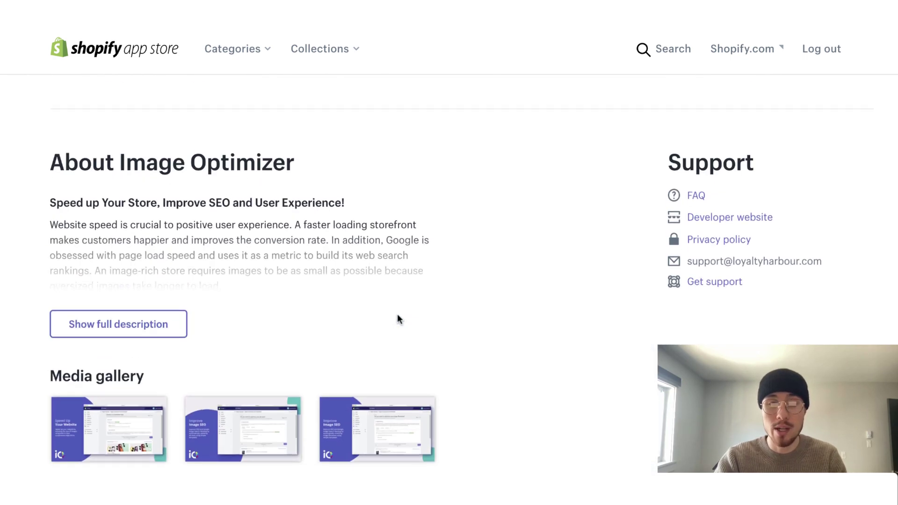
scroll(398, 319, "up", 10)
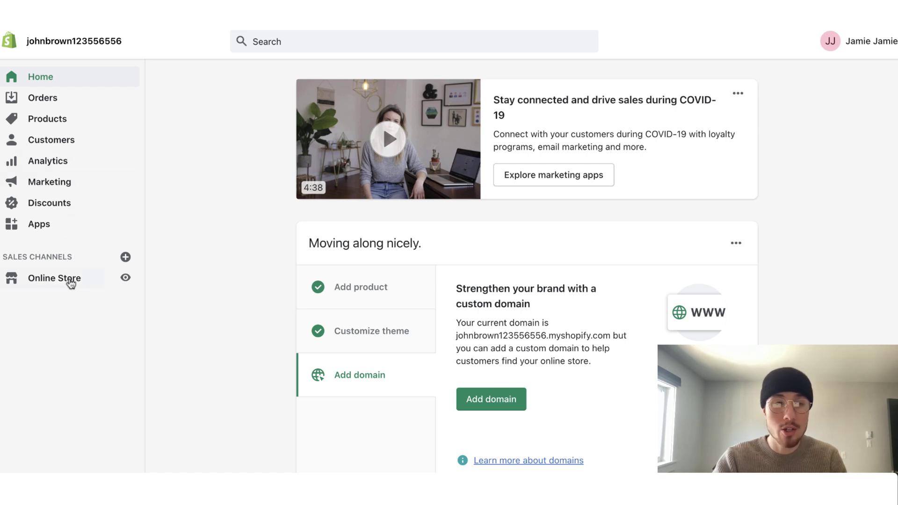
- Open the Debut theme's code editor via Online Store, Actions, Edit code
left_click(69, 281)
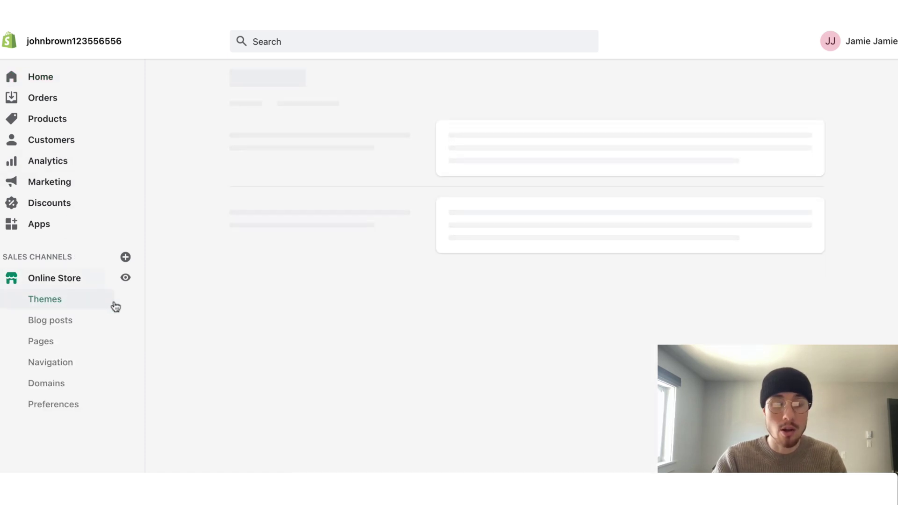
left_click(715, 130)
left_click(700, 260)
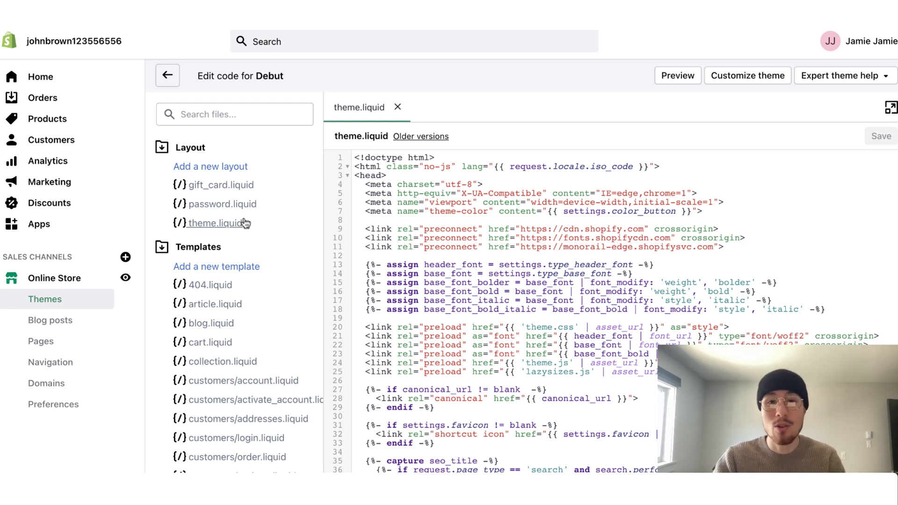
- Scroll through the theme.liquid layout markup
scroll(452, 294, "down", 5)
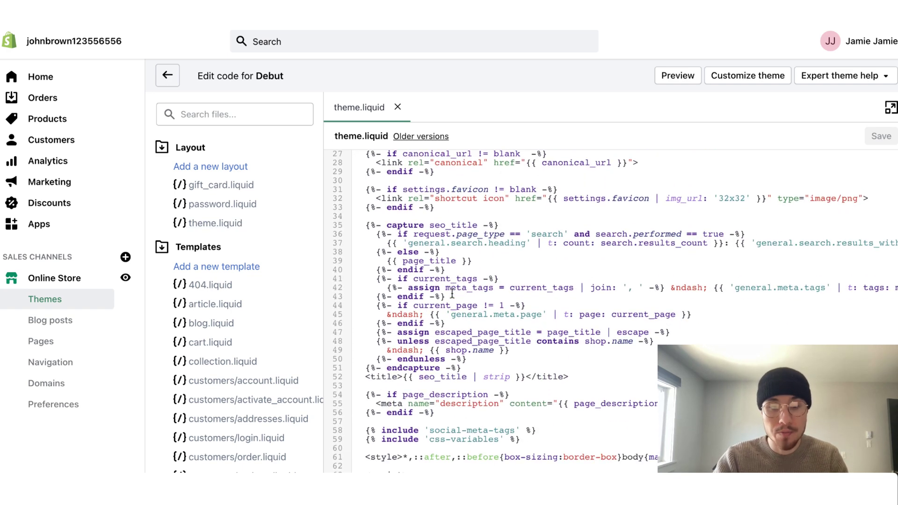
scroll(452, 293, "up", 5)
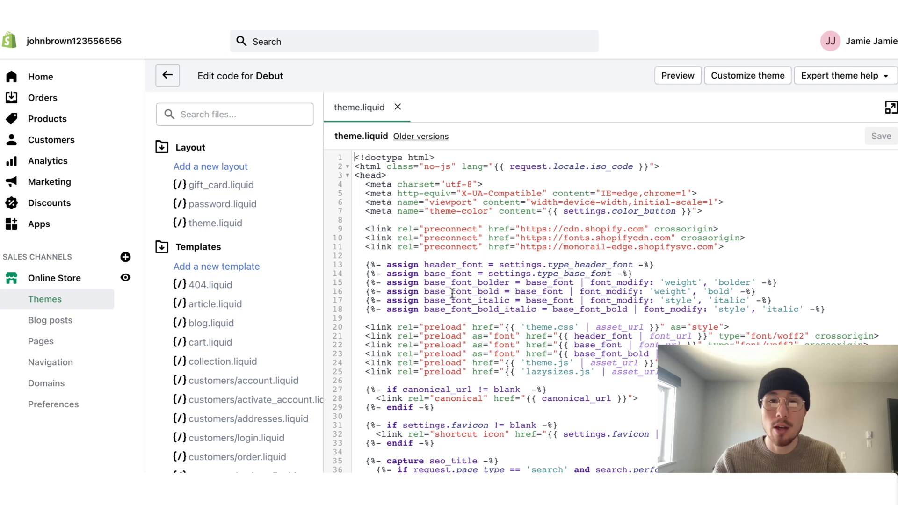
scroll(540, 365, "down", 11)
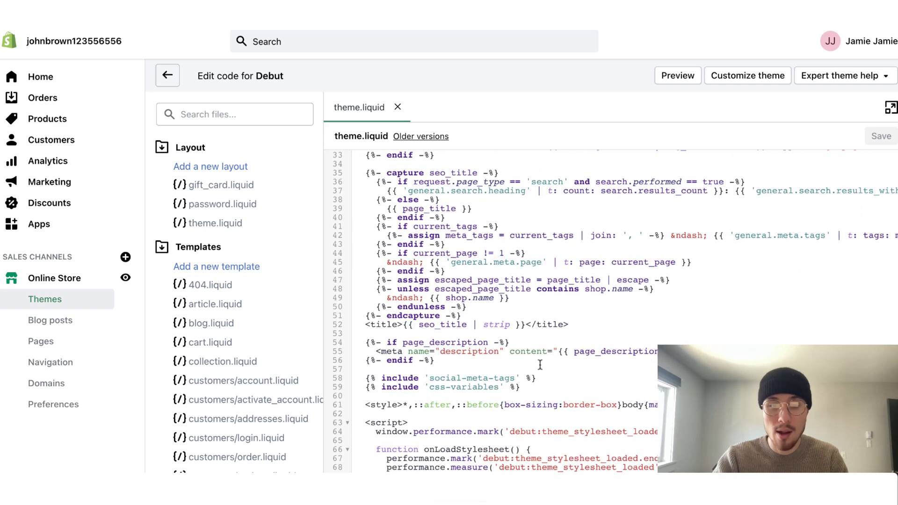
scroll(541, 365, "down", 2)
- Search theme.liquid for 'head' and step through the matches, reviewing the surrounding code
key("ctrl+f")
type("head")
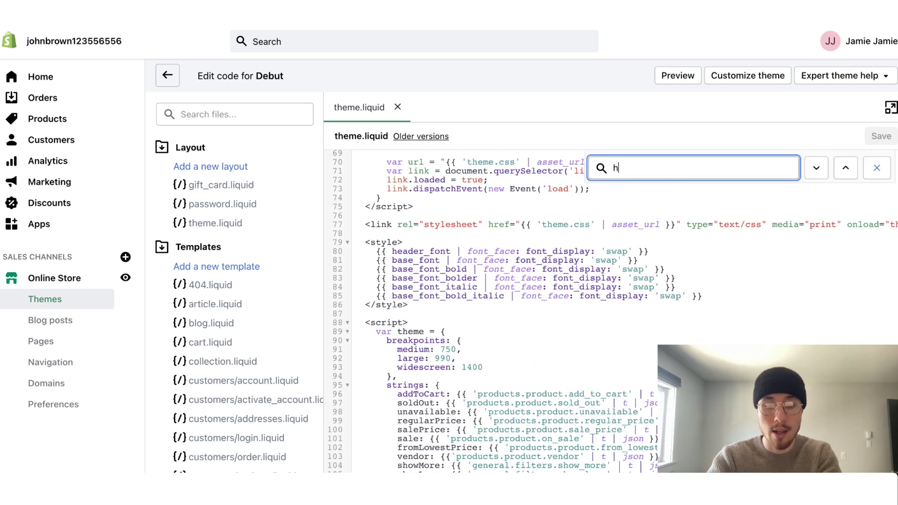
key("Return")
key("Return")
key("Return")
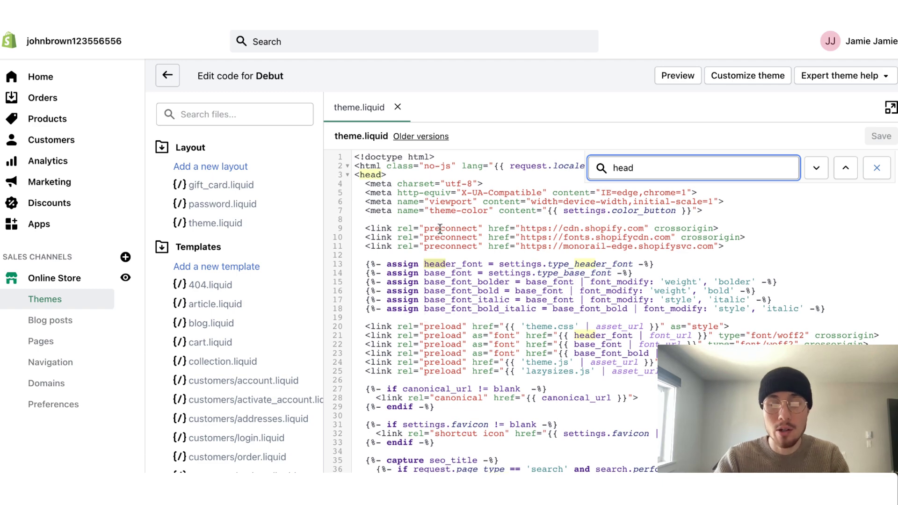
scroll(440, 229, "down", 15)
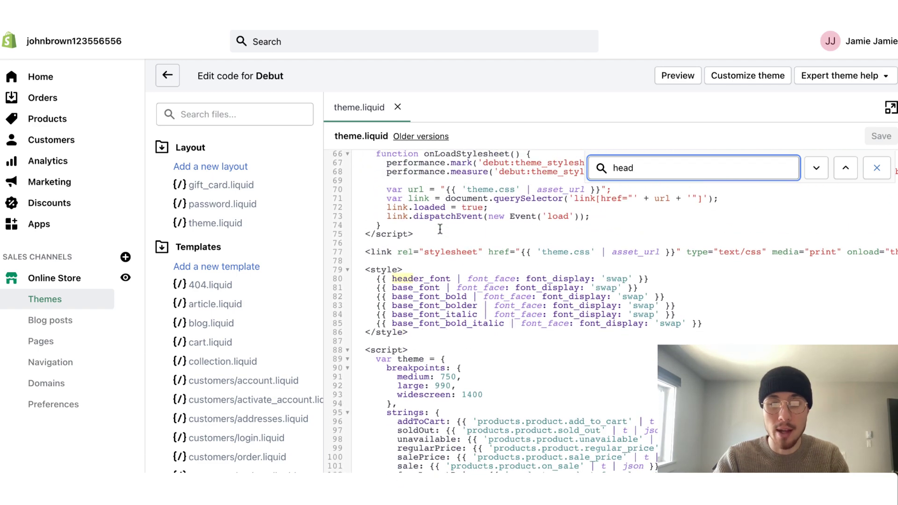
key("Return")
key("Return")
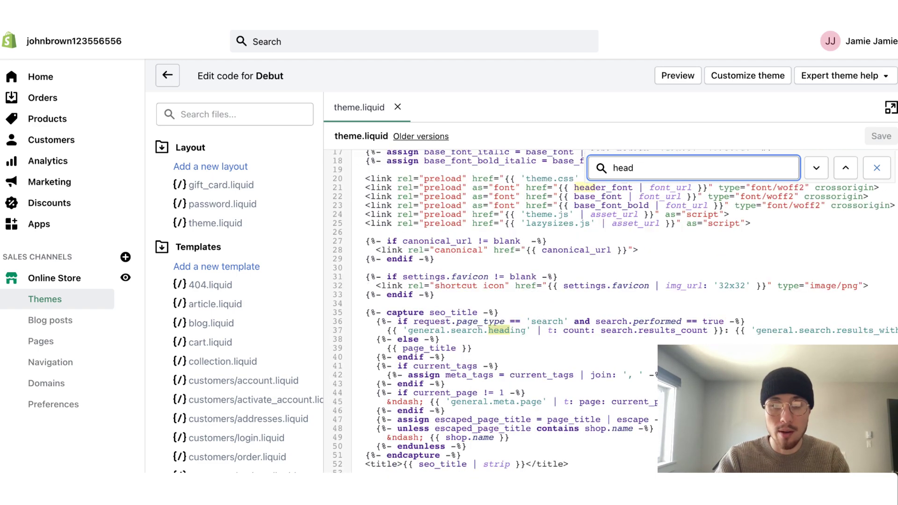
scroll(443, 374, "down", 5)
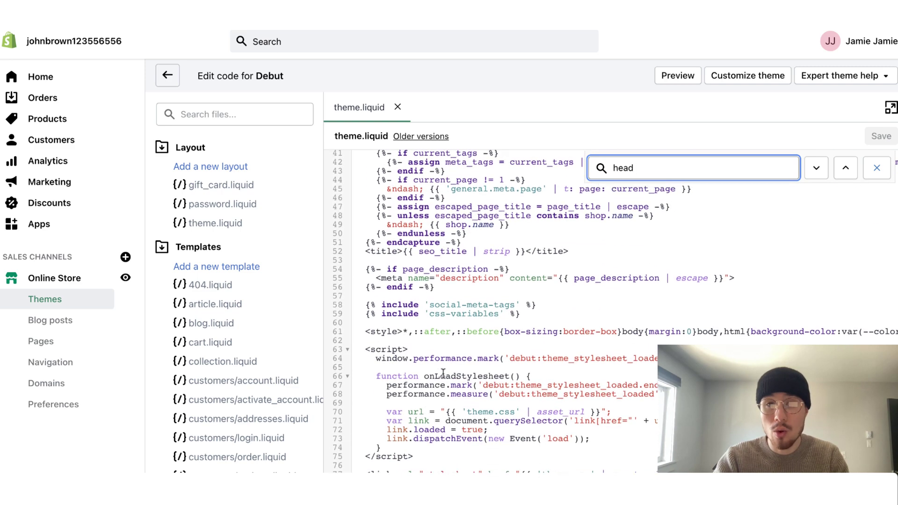
scroll(443, 374, "up", 6)
scroll(443, 374, "up", 3)
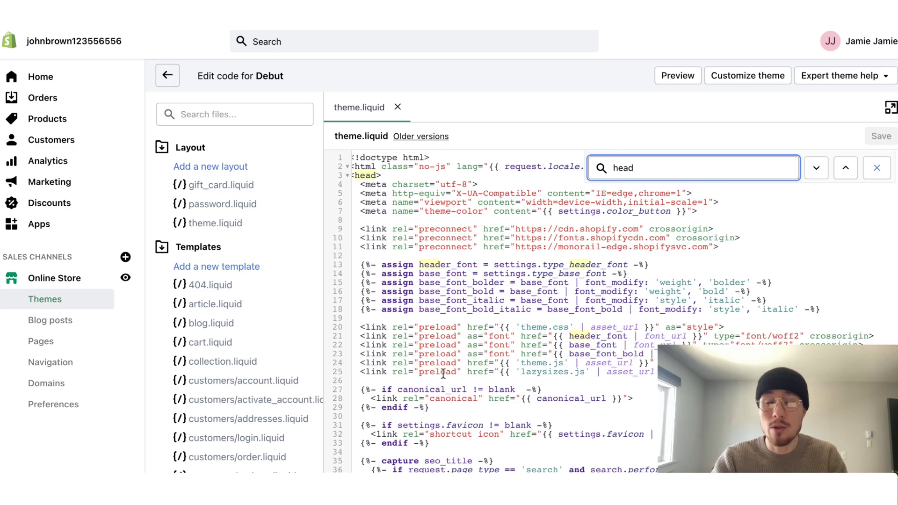
scroll(444, 374, "down", 13)
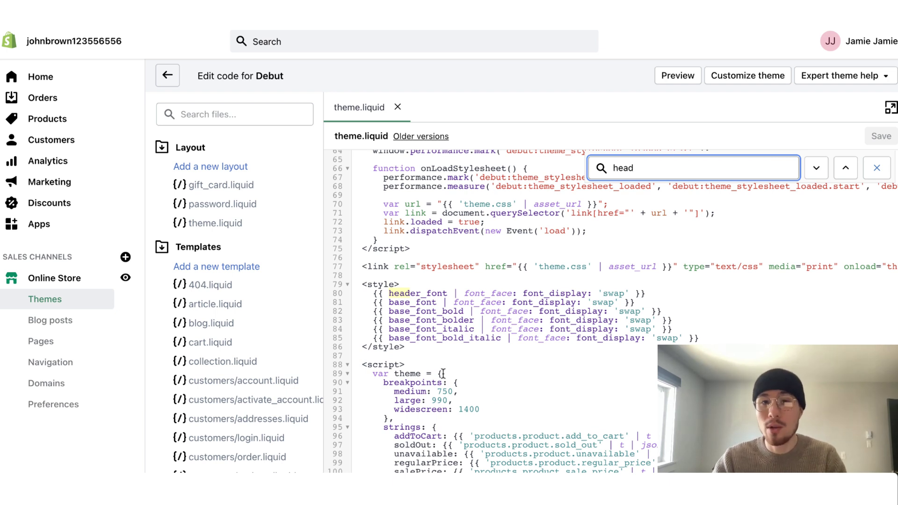
scroll(444, 373, "down", 15)
scroll(443, 373, "up", 20)
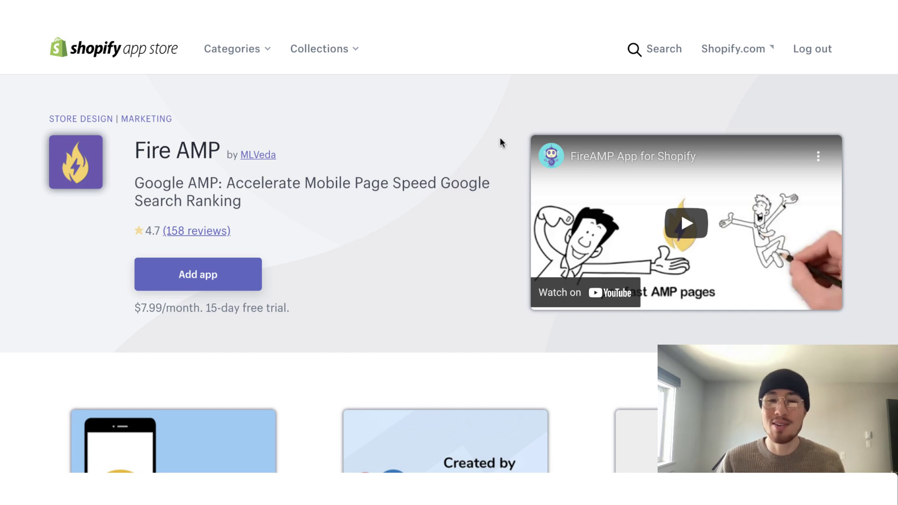
- Scroll the Fire AMP listing down to its gallery and $7.99/month pricing, then back up
scroll(373, 267, "down", 12)
scroll(373, 267, "down", 10)
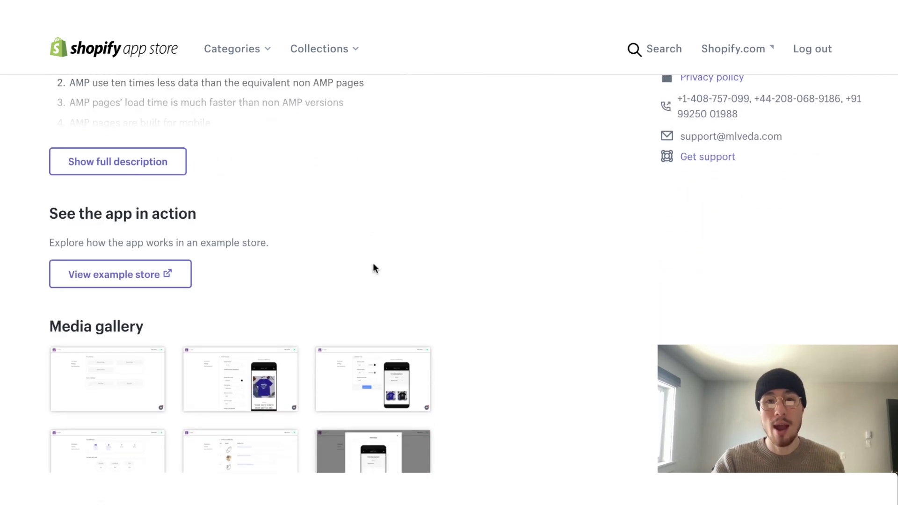
scroll(373, 267, "down", 5)
scroll(374, 268, "up", 20)
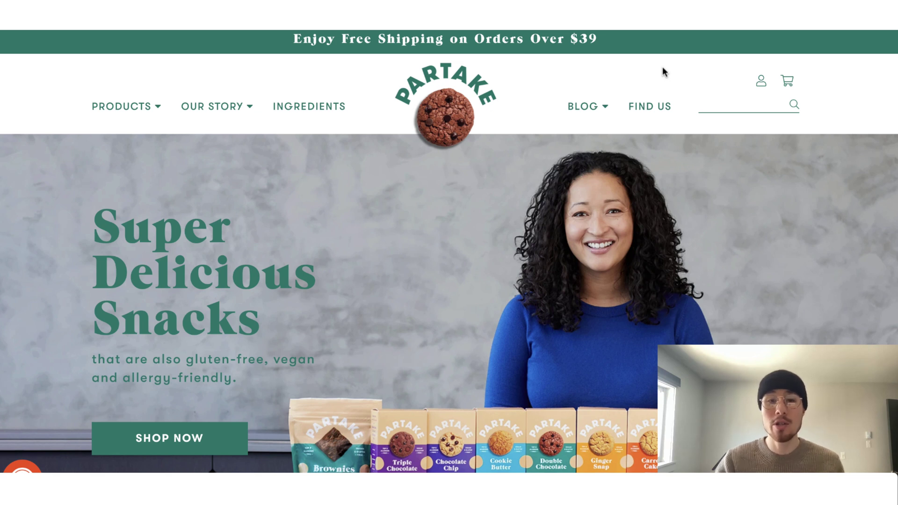
scroll(670, 192, "down", 2)
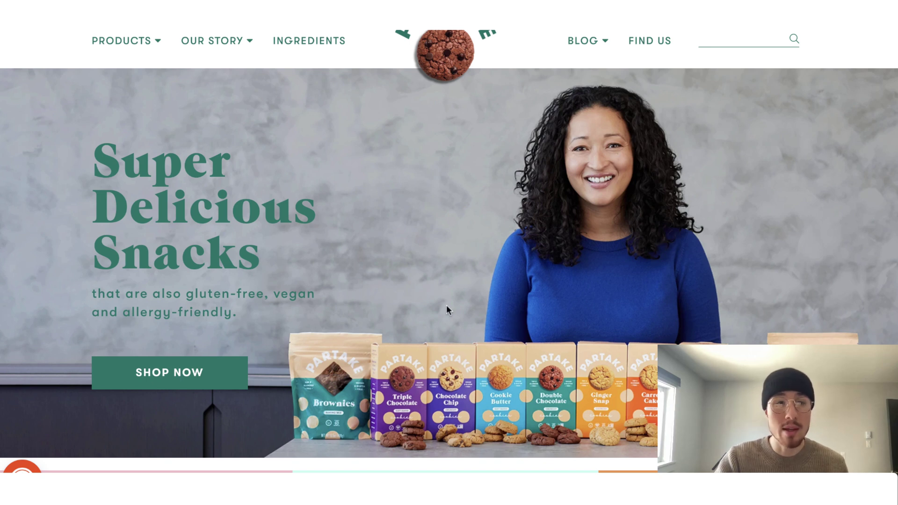
scroll(446, 305, "down", 1)
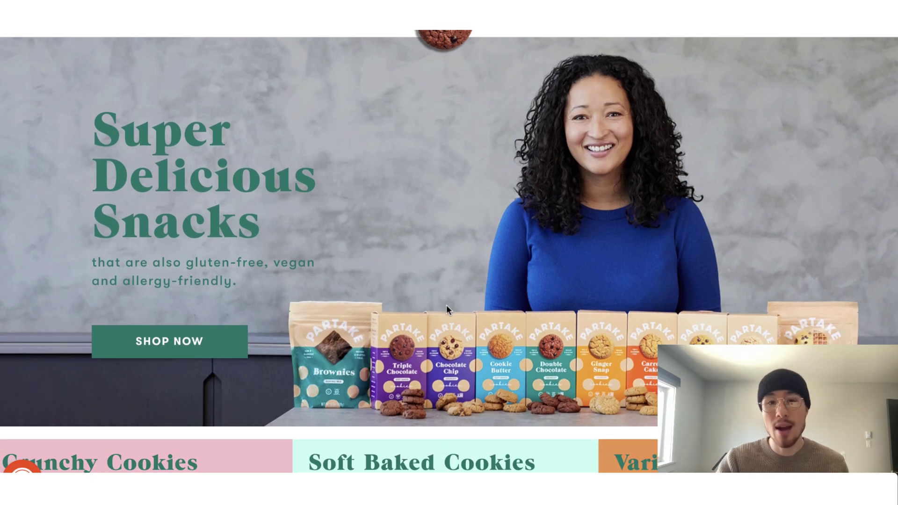
scroll(432, 282, "up", 1)
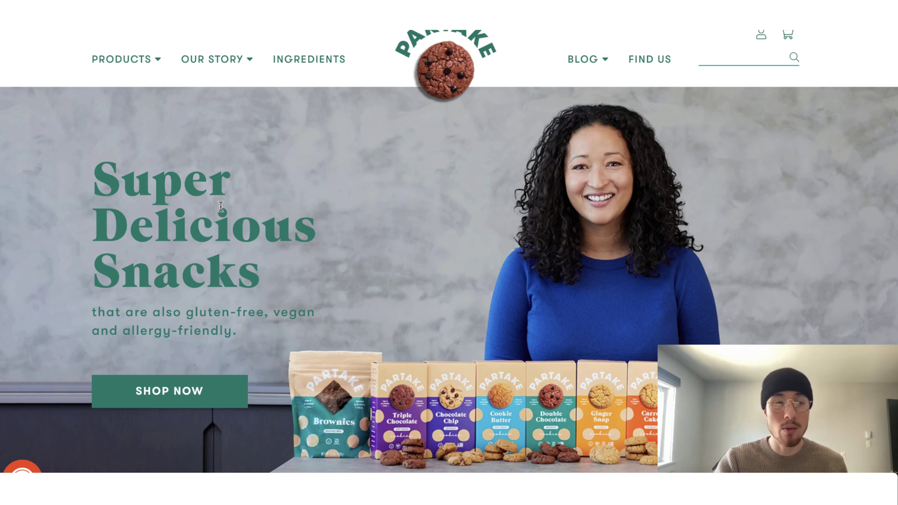
scroll(326, 312, "down", 1)
scroll(468, 346, "down", 1)
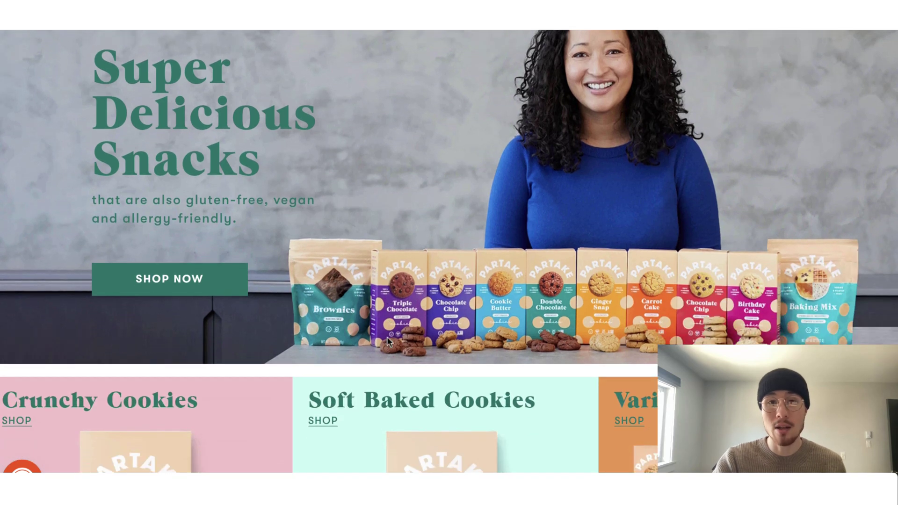
scroll(503, 360, "up", 1)
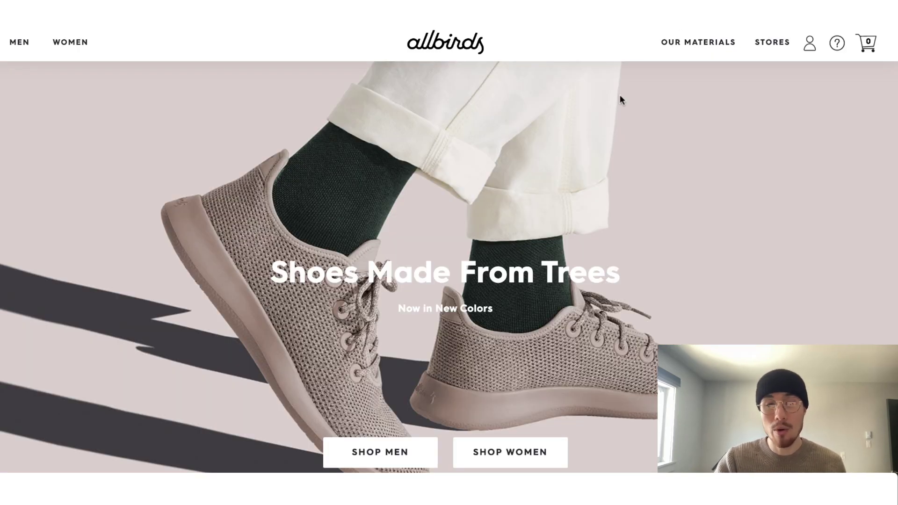
scroll(620, 97, "down", 1)
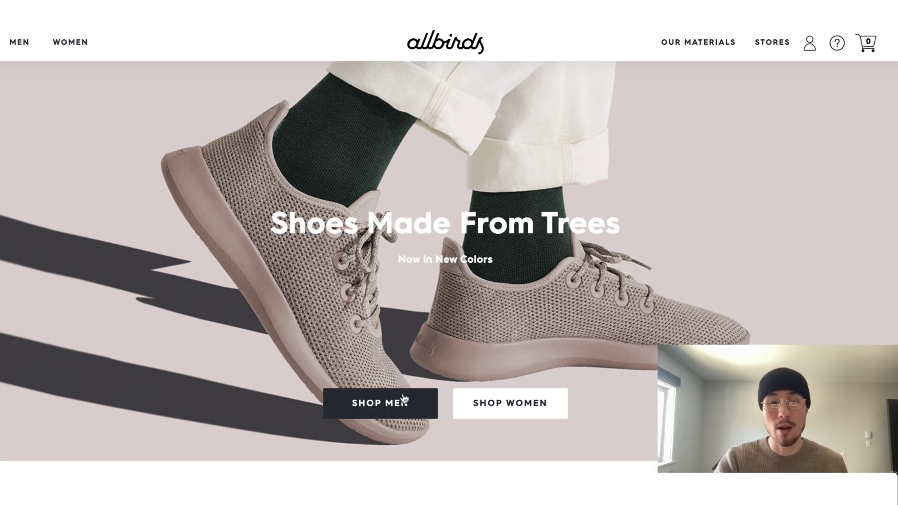
scroll(634, 254, "up", 1)
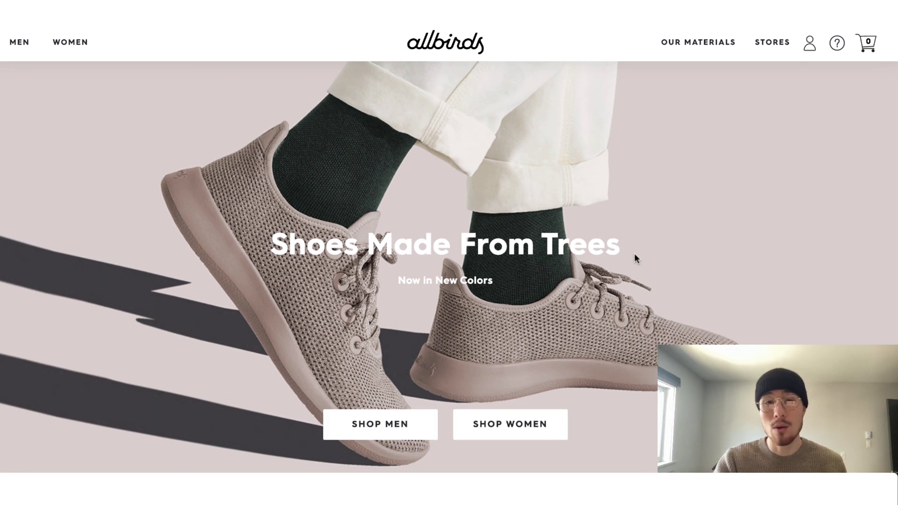